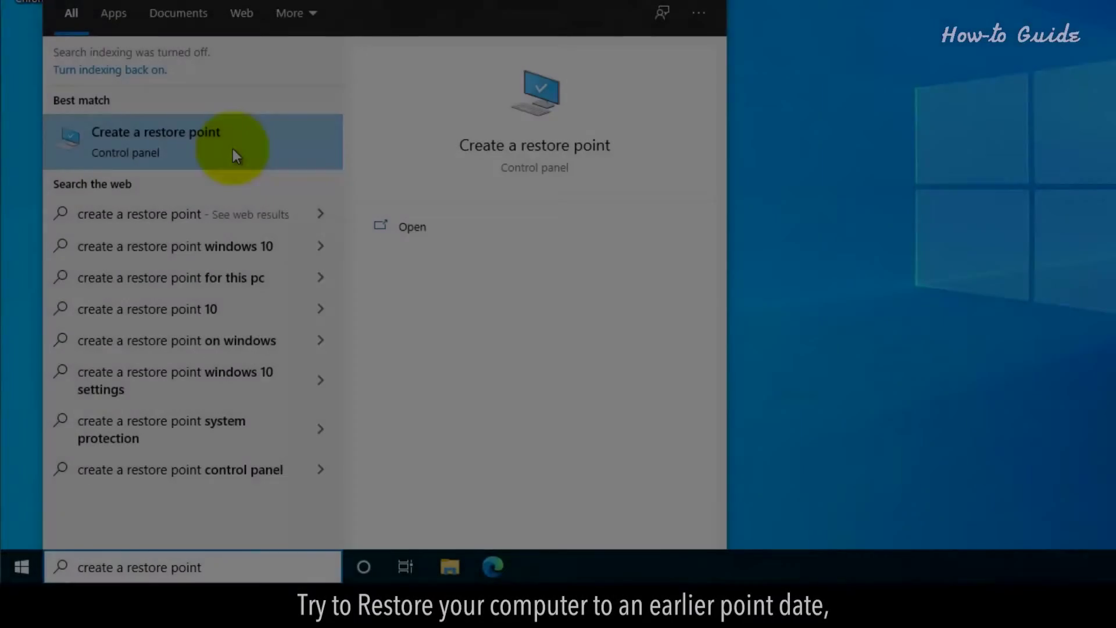
- Run System Restore from System Protection using the 10/6/2021 restore point, and confirm
click(233, 155)
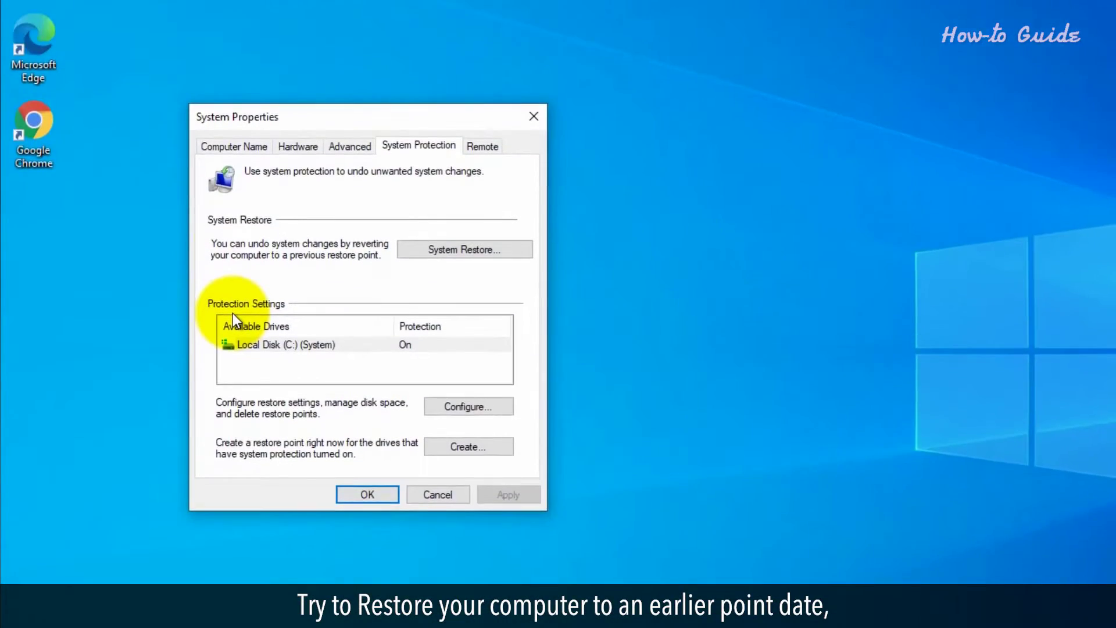
click(480, 252)
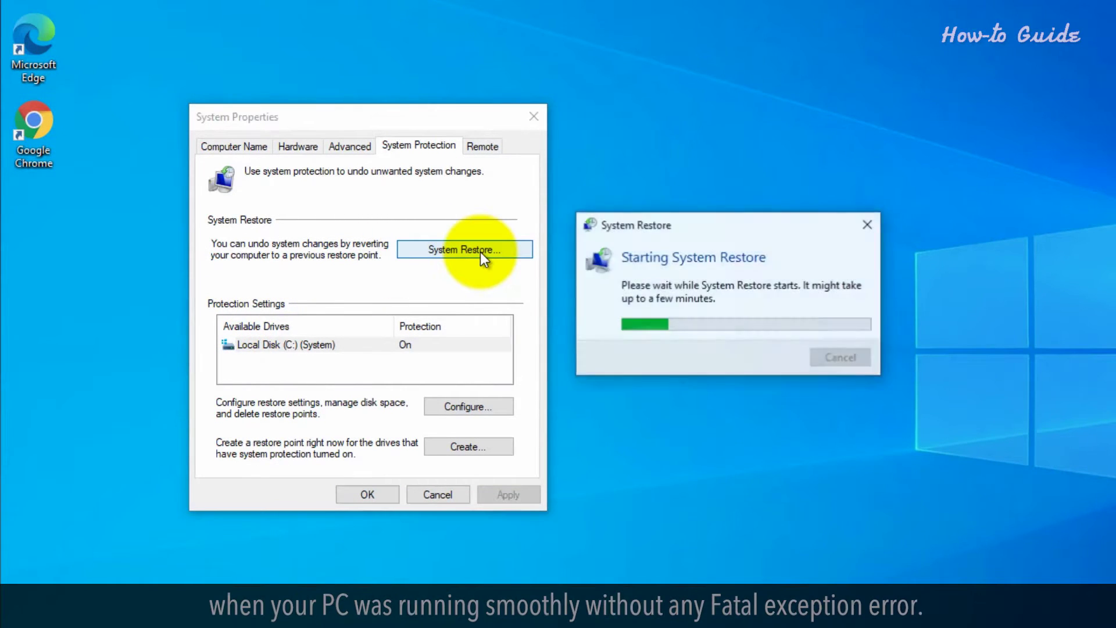
click(861, 514)
click(702, 287)
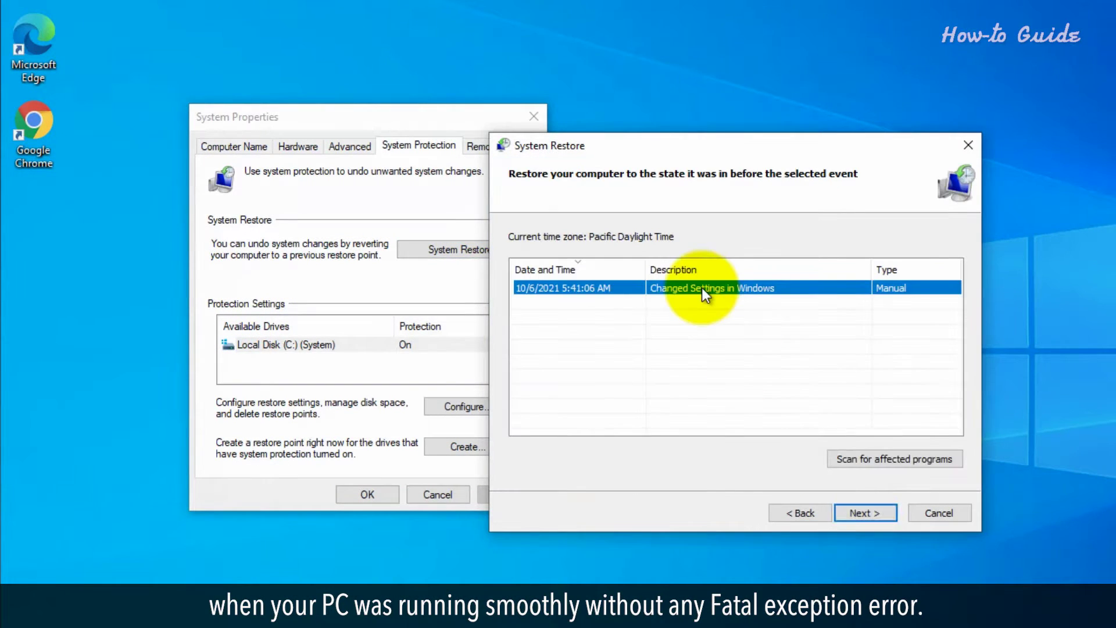
click(864, 513)
click(868, 513)
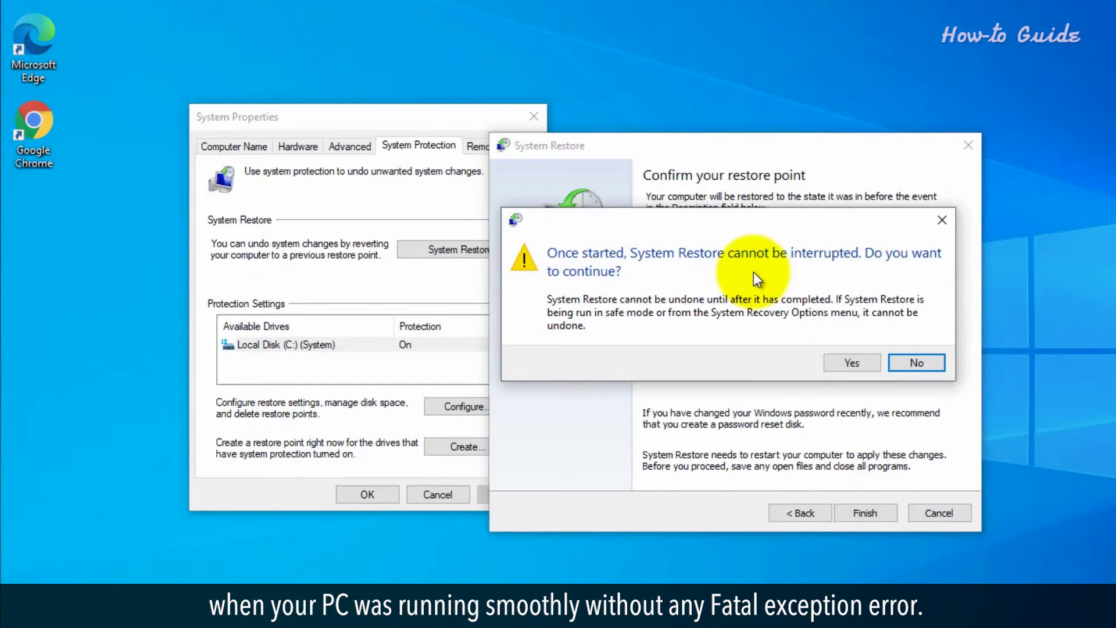
click(865, 369)
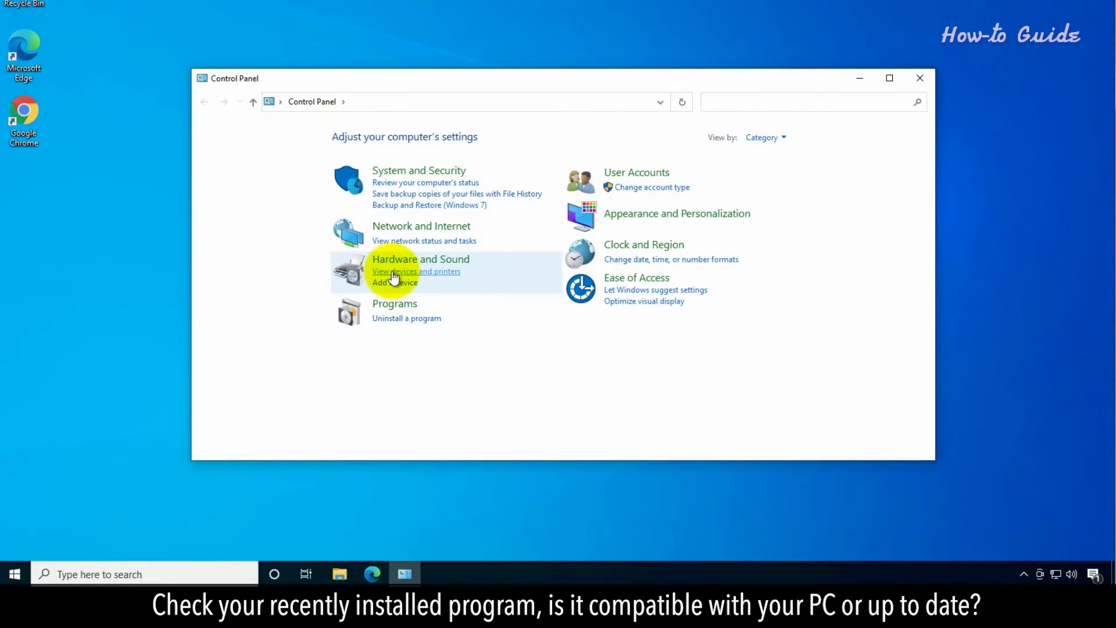
- Review installed programs, including Skype 8.68 and Microsoft Edge, then close Programs and Features
click(397, 306)
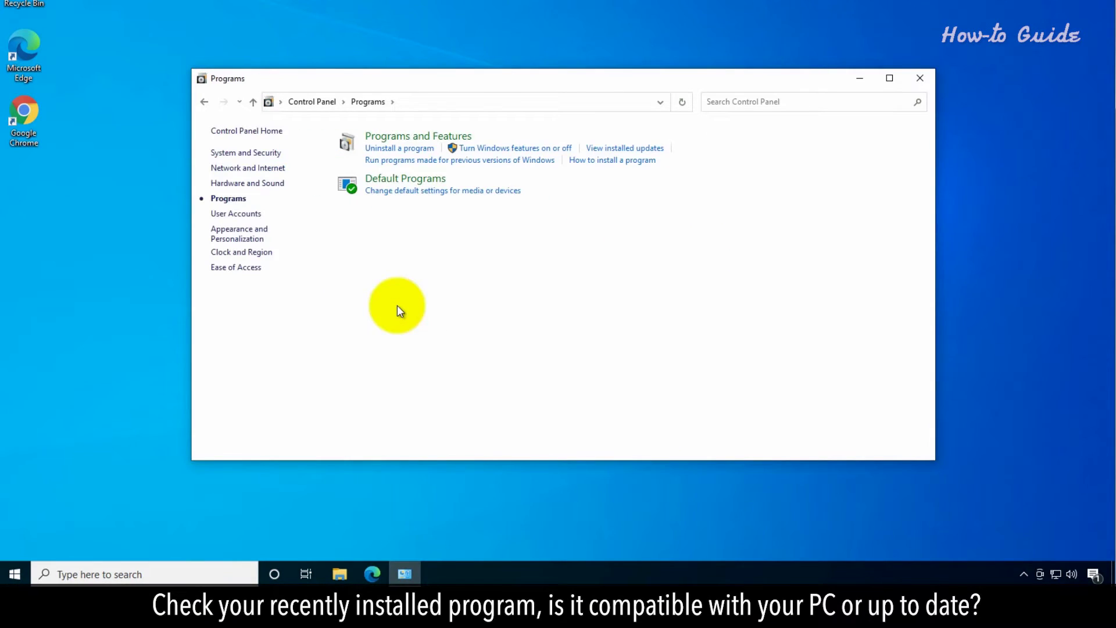
click(398, 149)
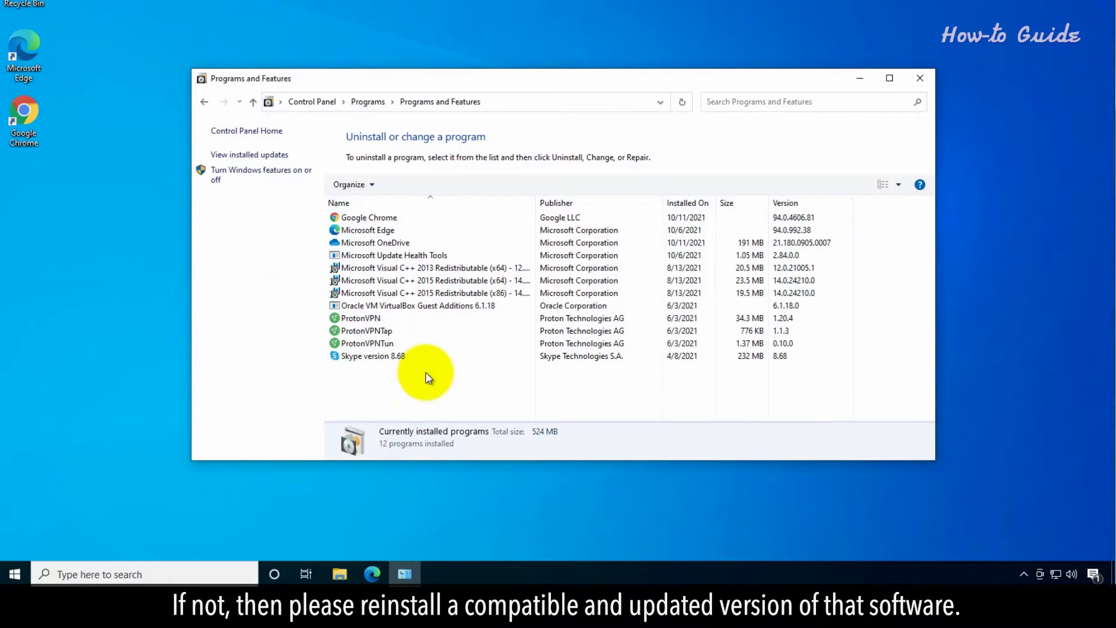
click(401, 317)
click(389, 357)
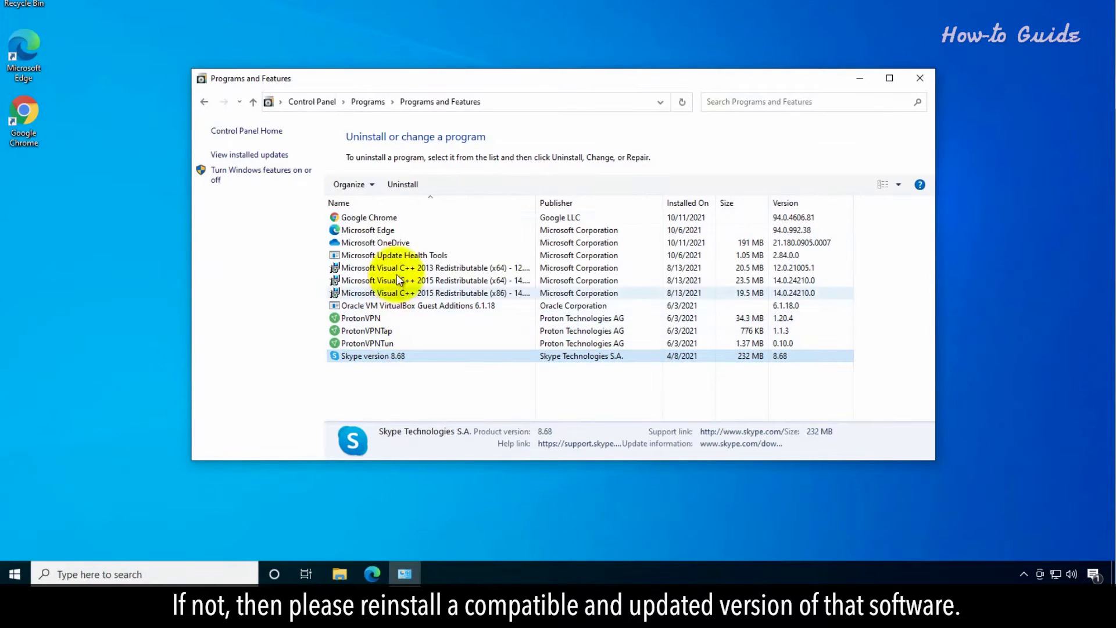
click(399, 231)
click(919, 78)
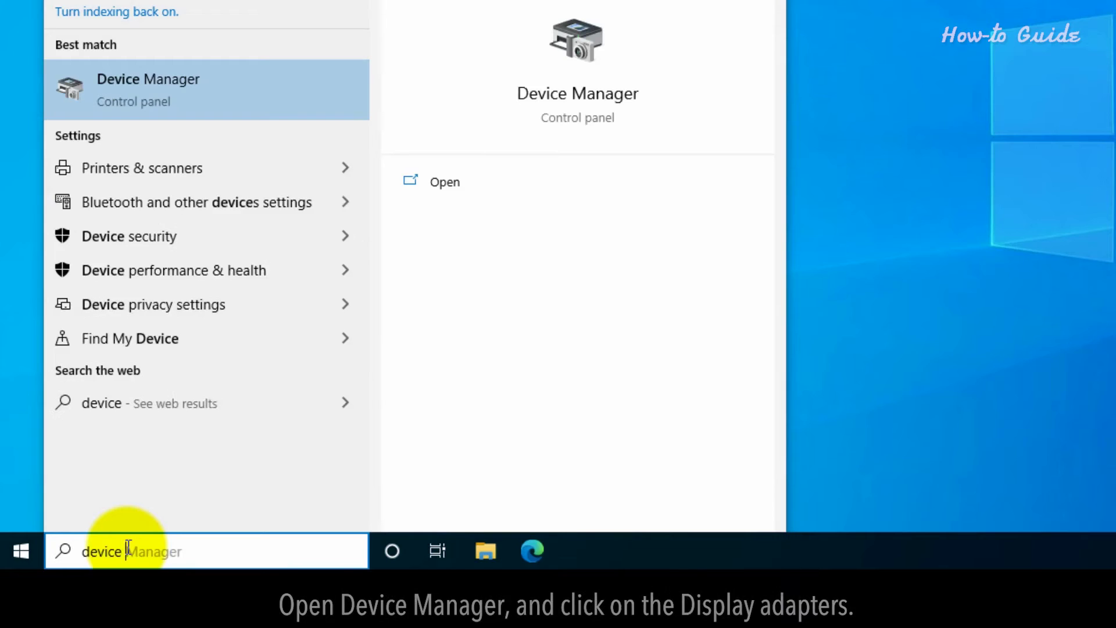
text(manager)
click(199, 87)
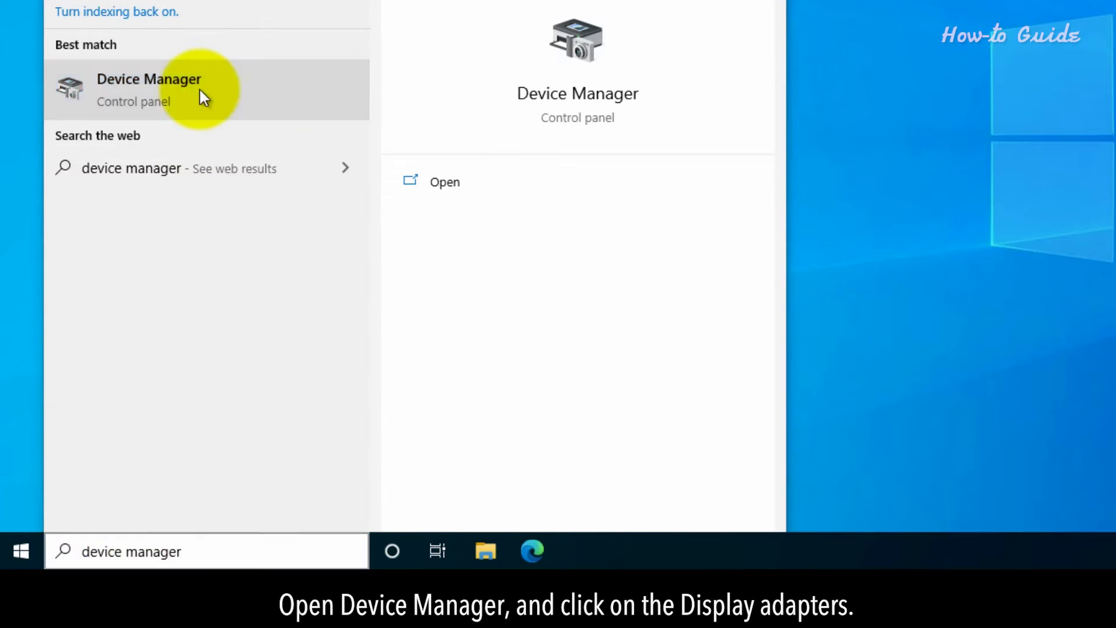
click(107, 215)
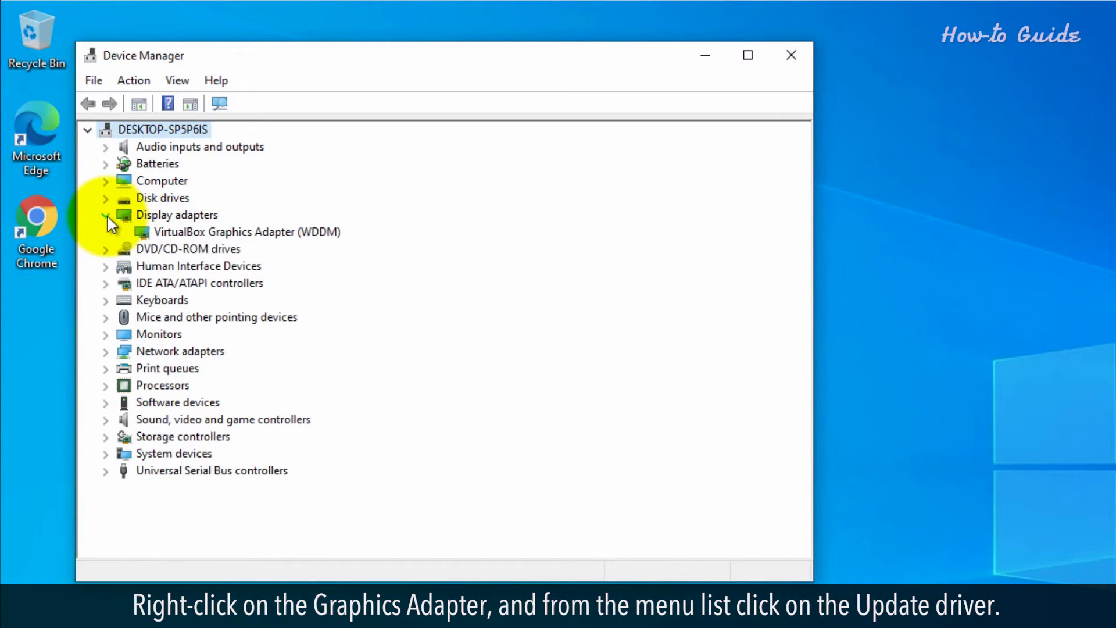
right_click(246, 235)
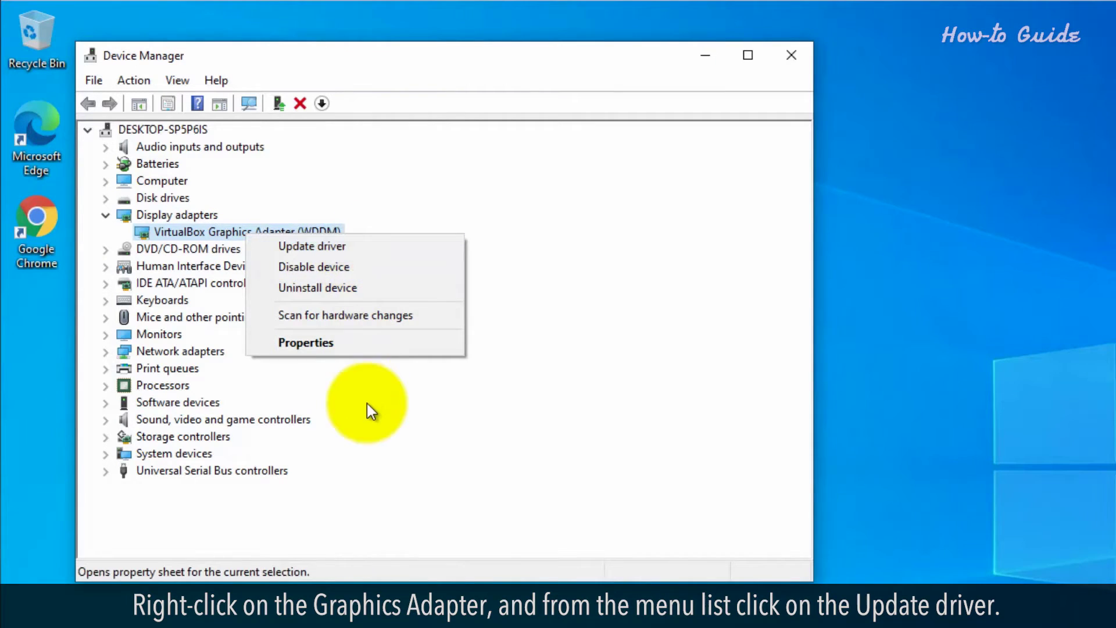
click(389, 447)
click(796, 57)
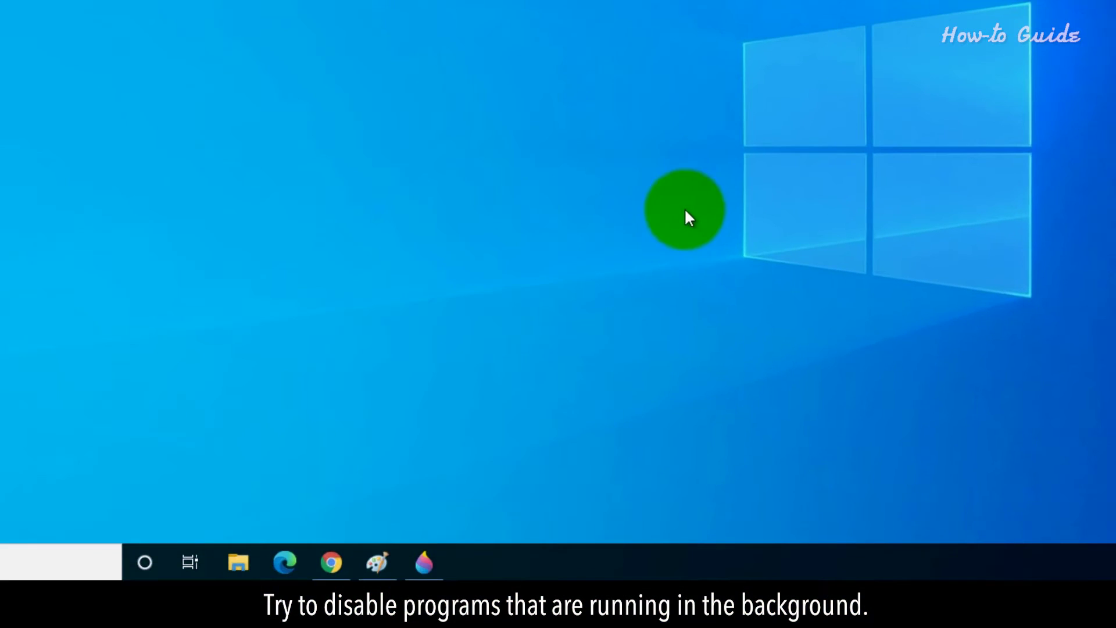
- End the Paint process from Task Manager's Processes list, opened via the taskbar
right_click(685, 559)
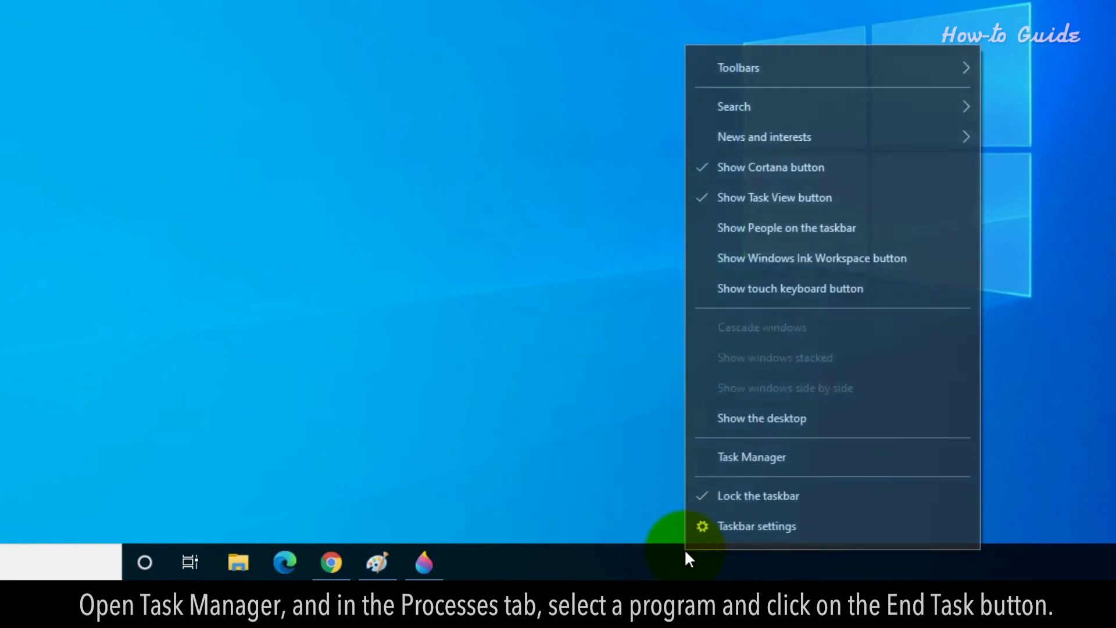
click(743, 459)
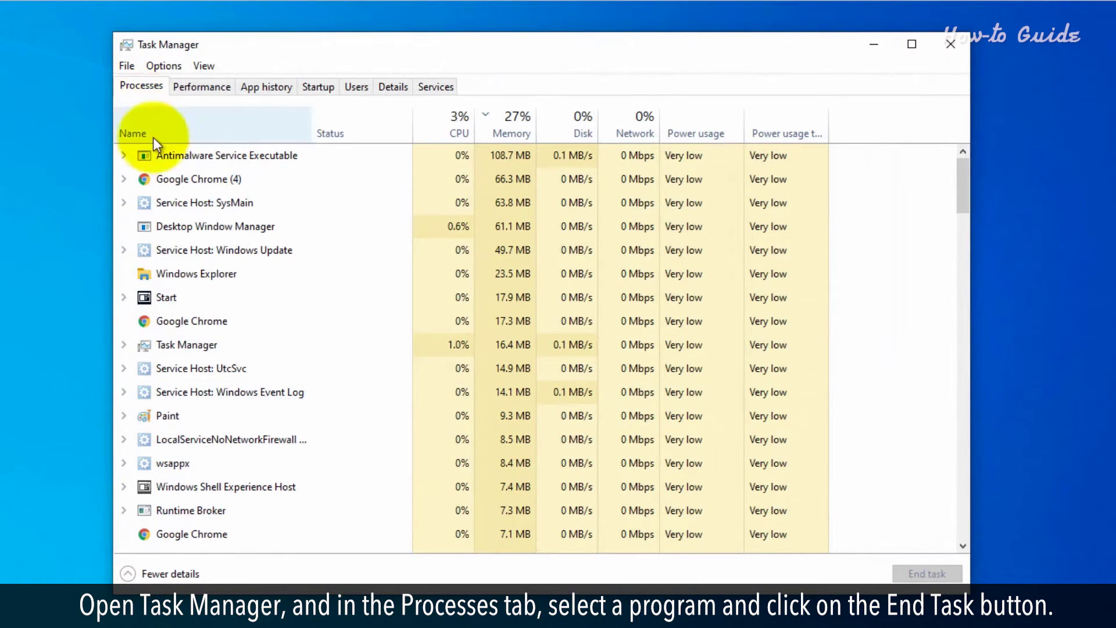
click(171, 417)
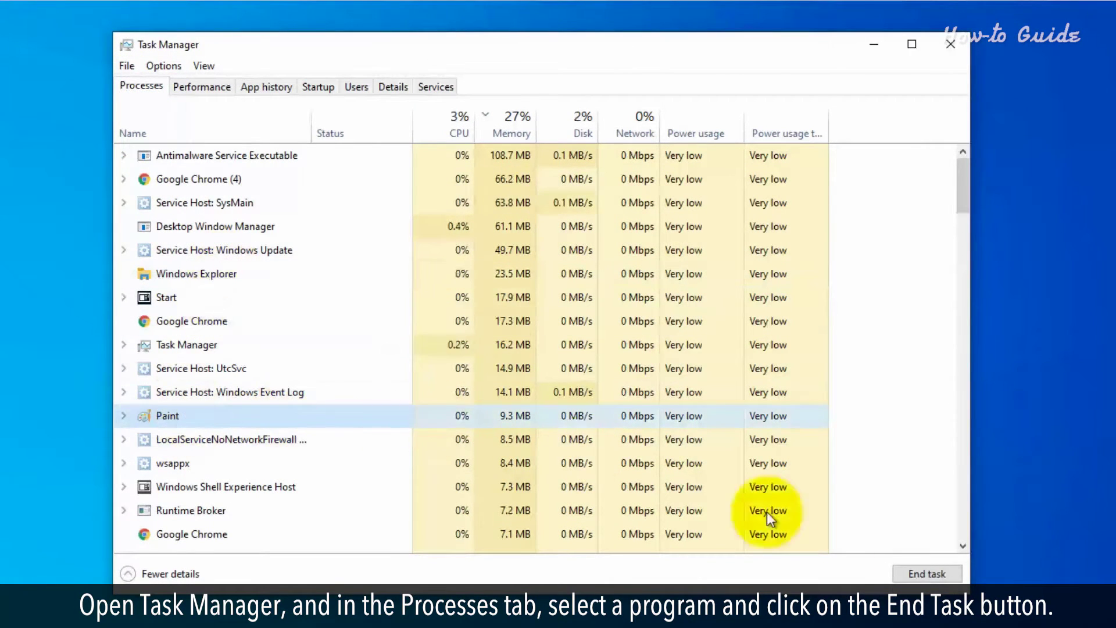
click(932, 576)
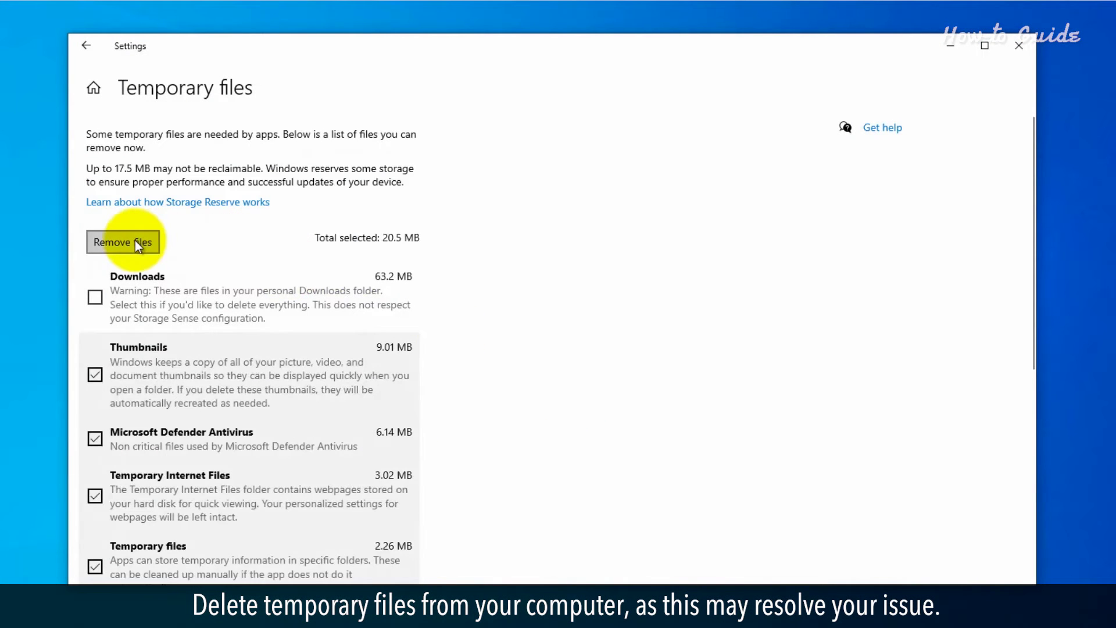
- Remove the checked items on the Temporary files page
click(135, 240)
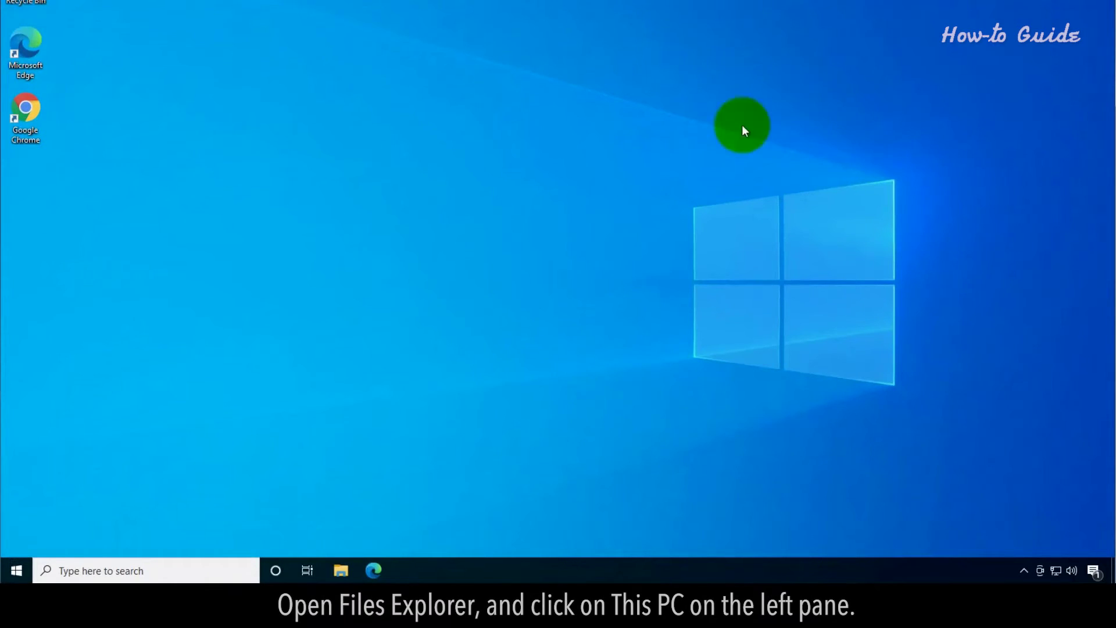
- Show This PC in File Explorer and select Local Disk (C:), 73.8 GB free of 99.0 GB
click(343, 569)
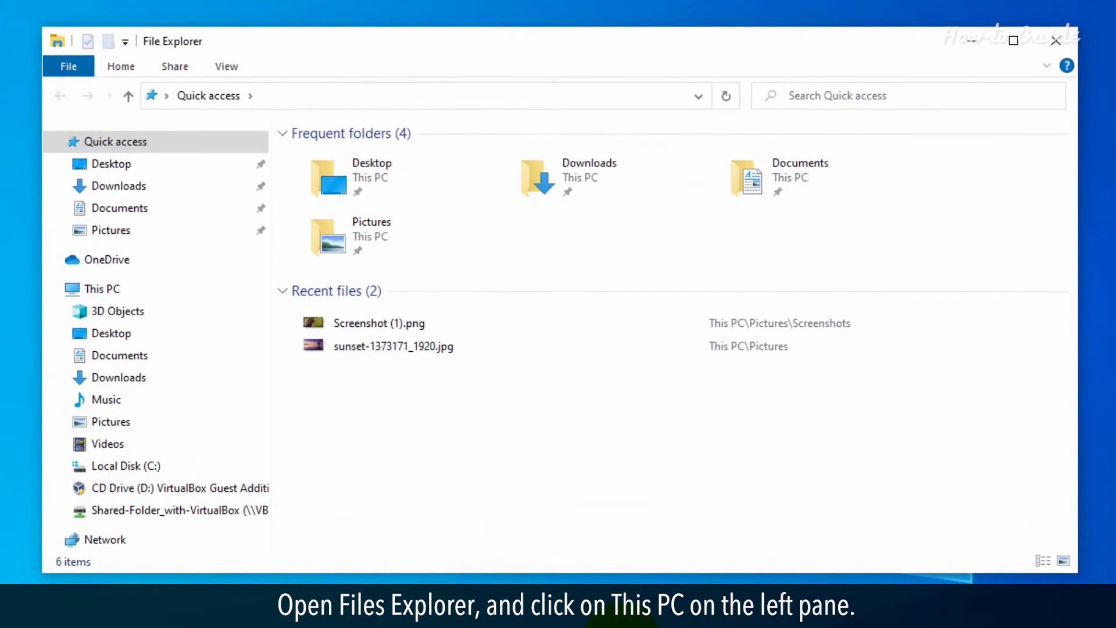
click(102, 289)
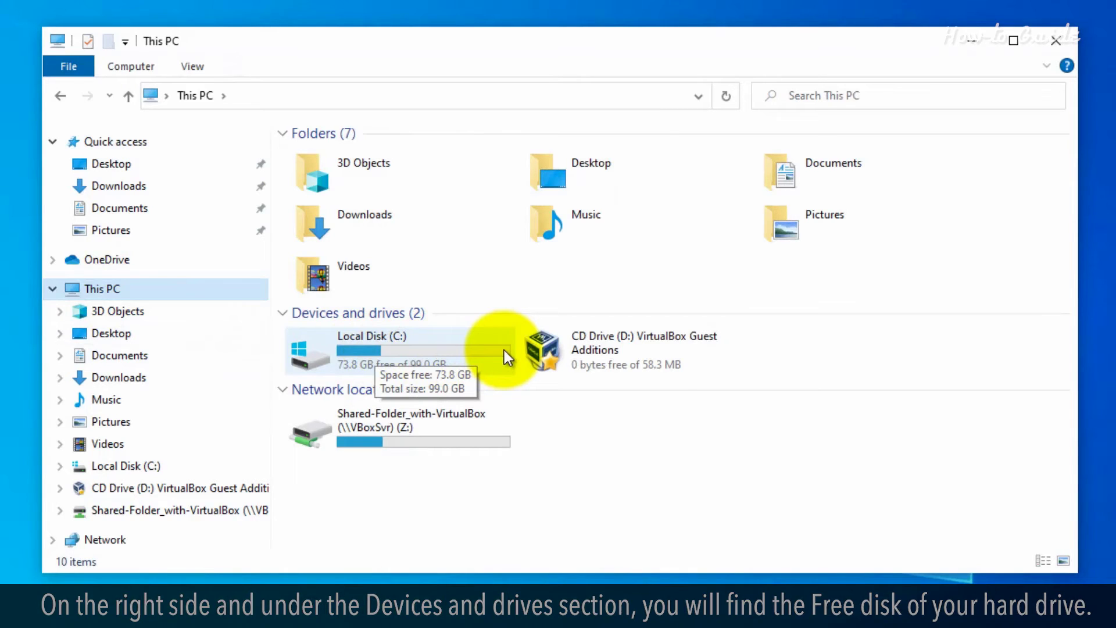
click(379, 370)
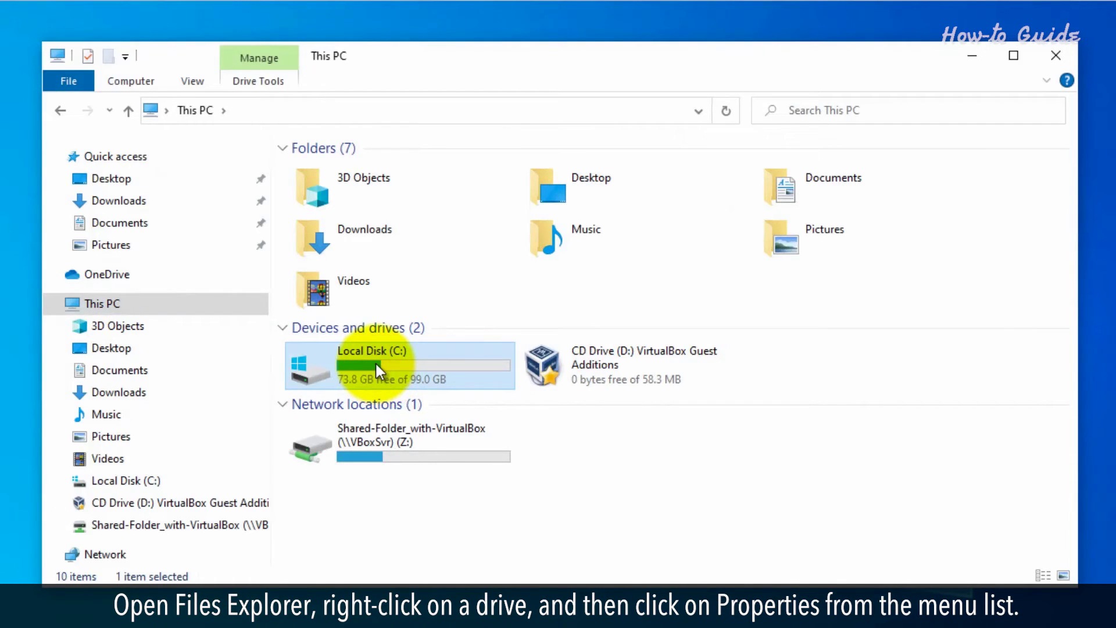
- Scan Local Disk (C:) from its Properties Tools tab, then close the no-errors result and Properties
right_click(378, 370)
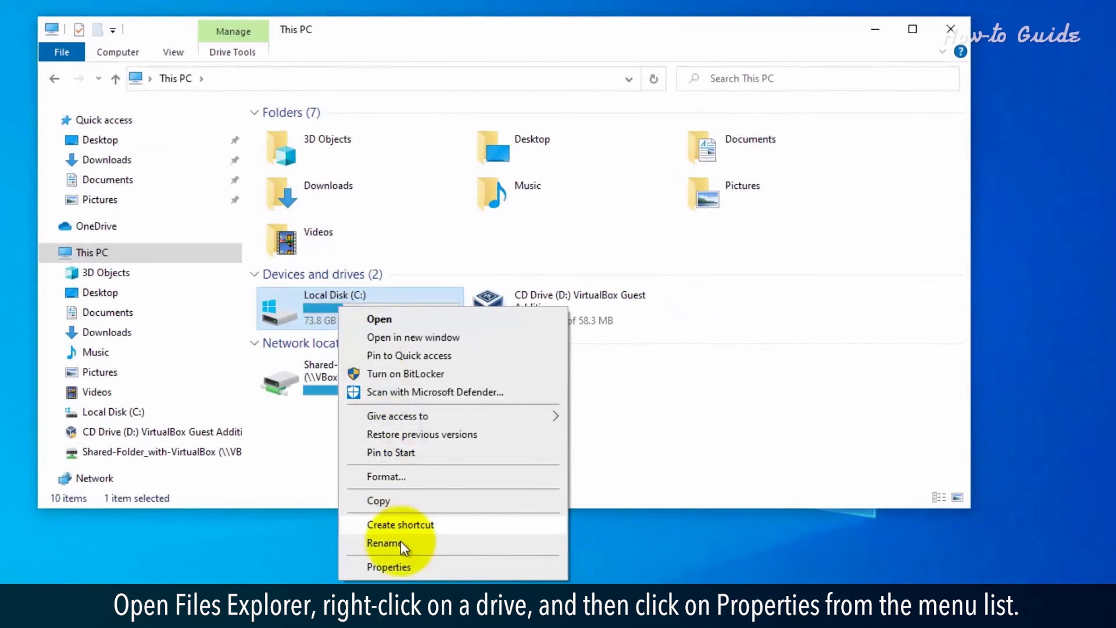
click(397, 566)
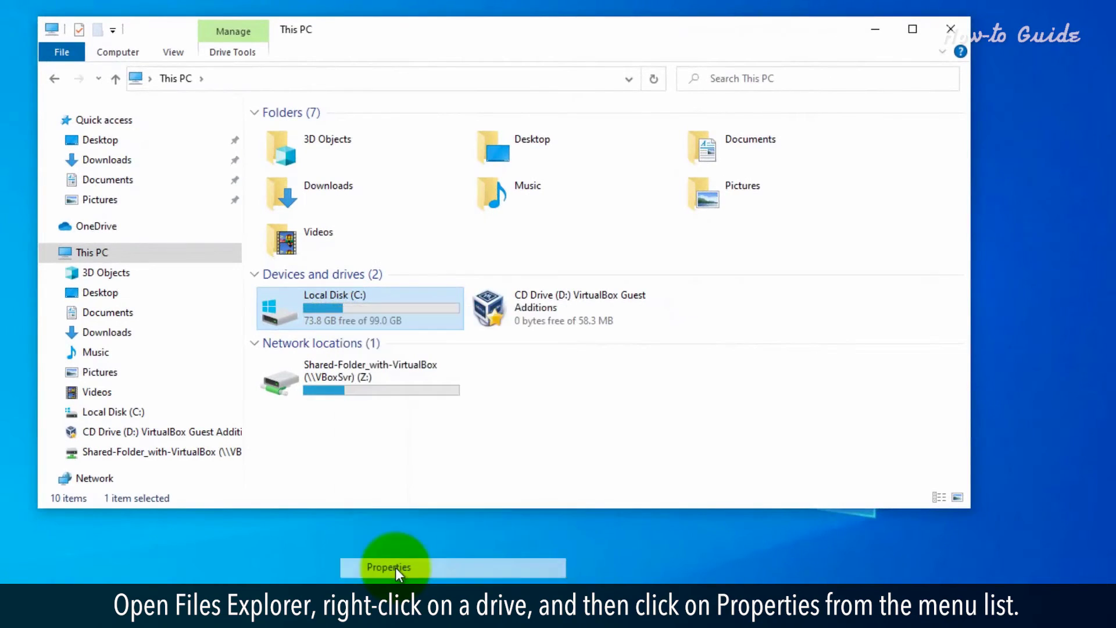
drag(502, 315, 449, 166)
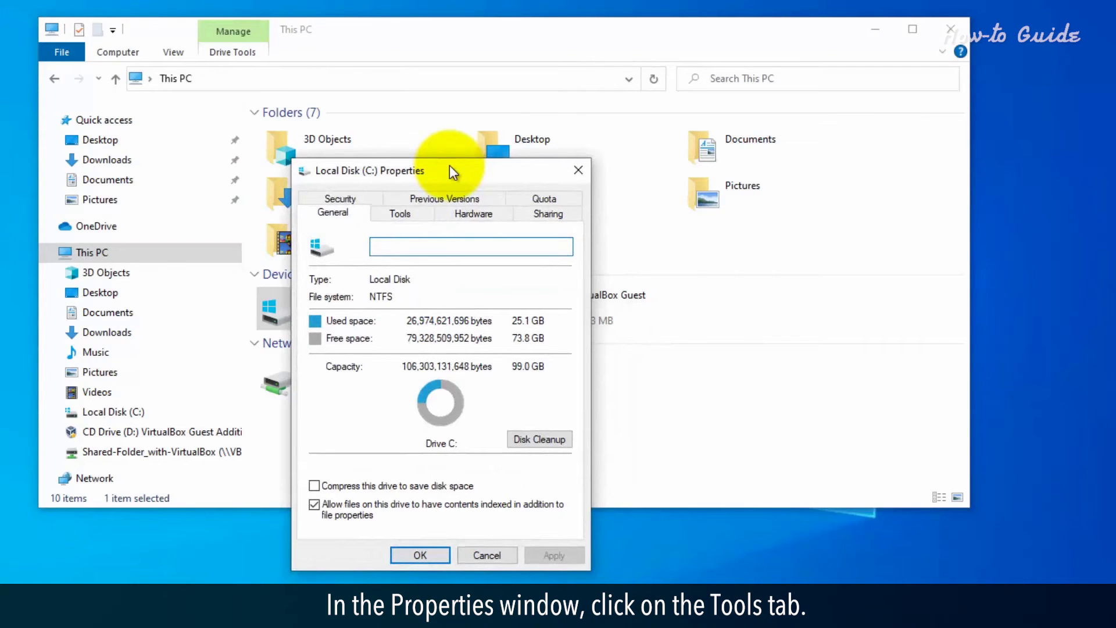
click(397, 215)
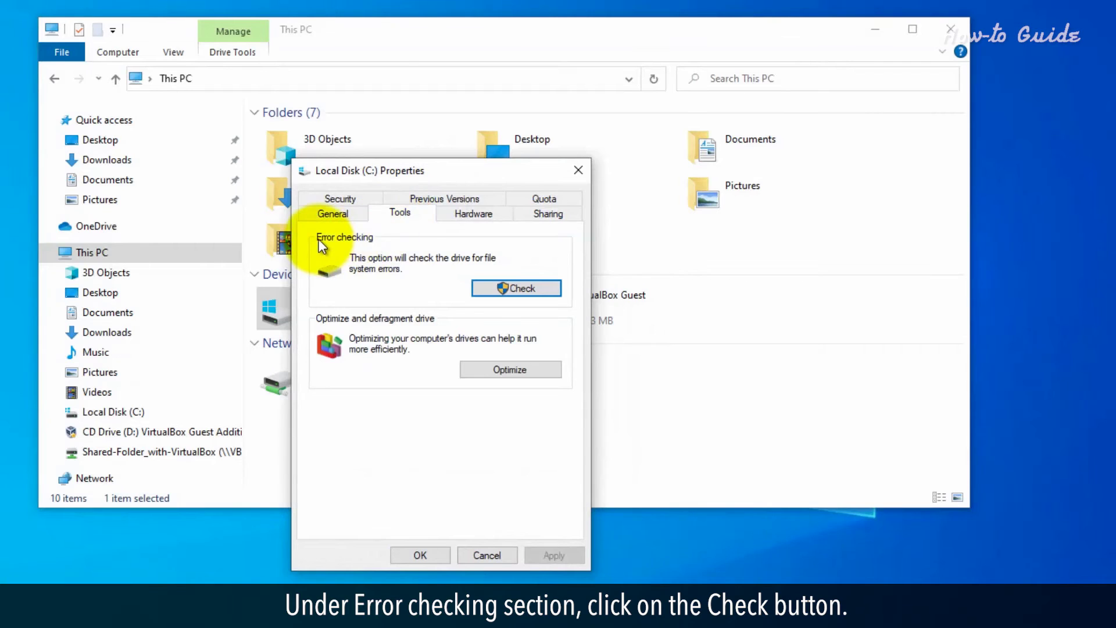
click(495, 289)
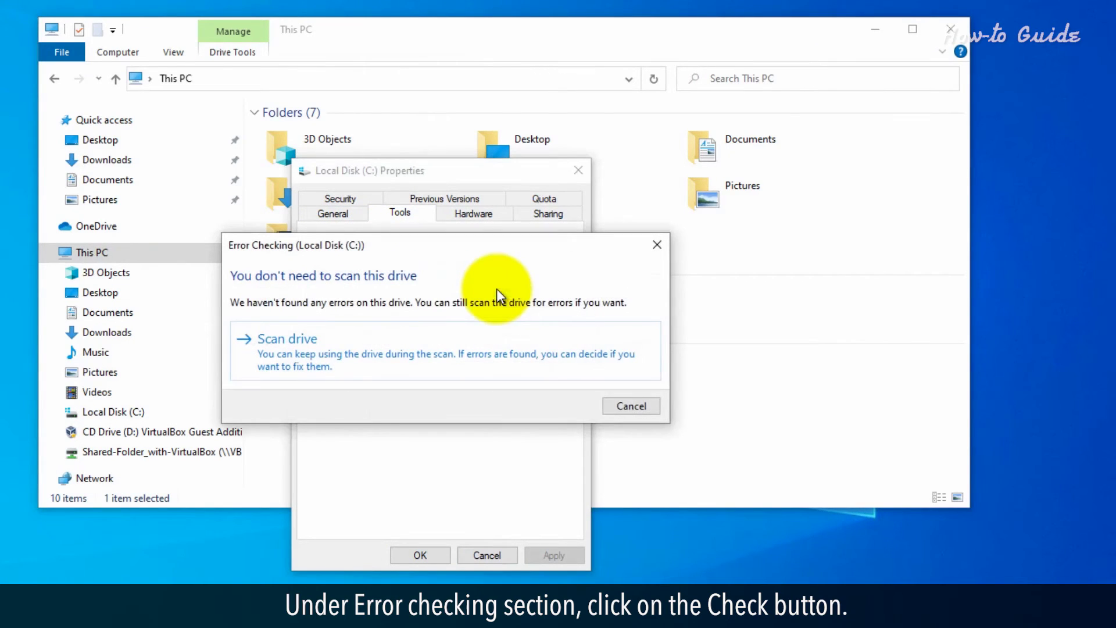
click(358, 356)
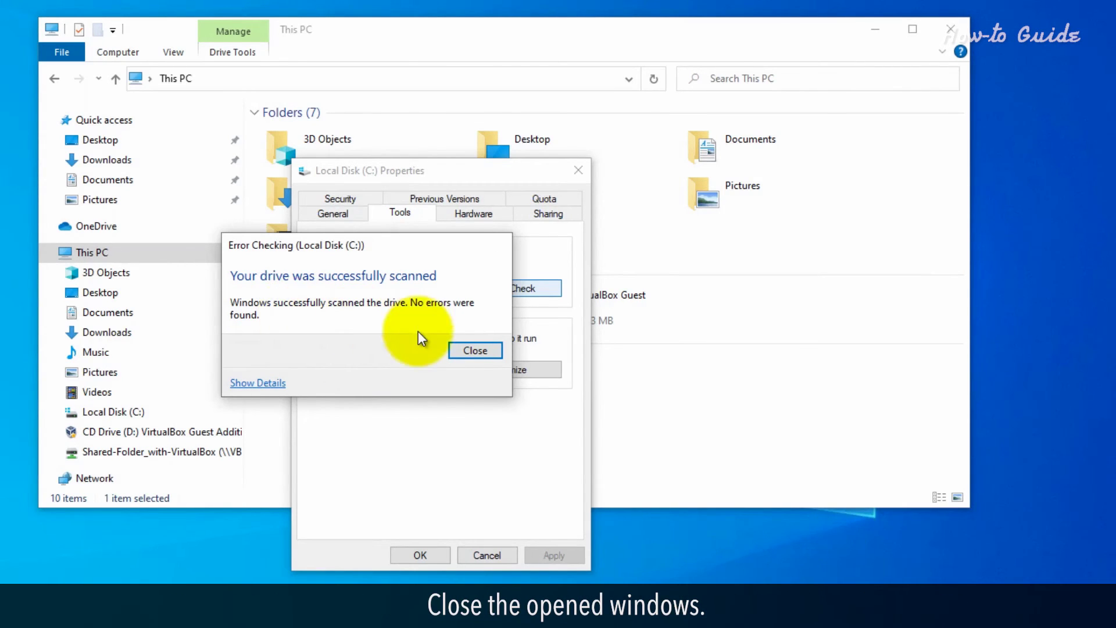
click(471, 350)
click(416, 553)
text(defragment)
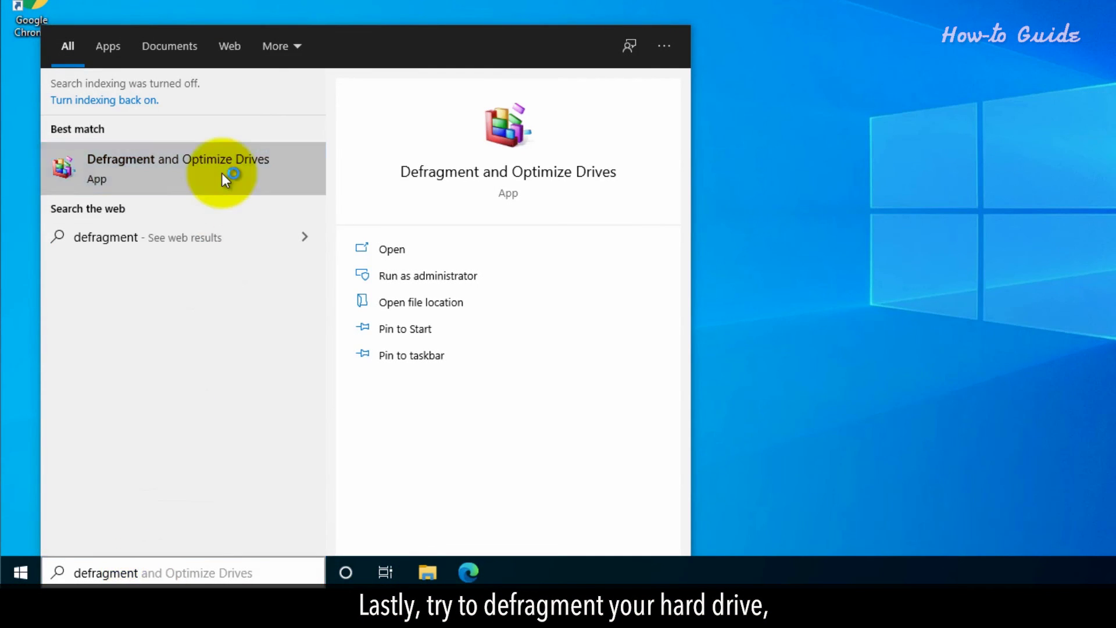
- Optimize drive (C:) in Defragment and Optimize Drives
click(222, 173)
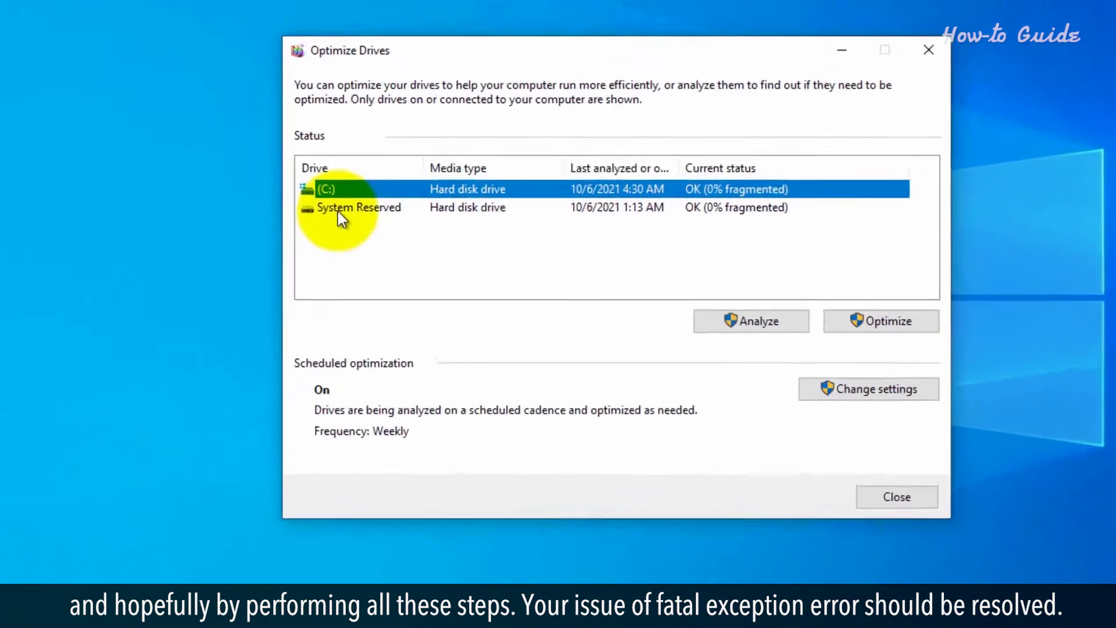
click(304, 225)
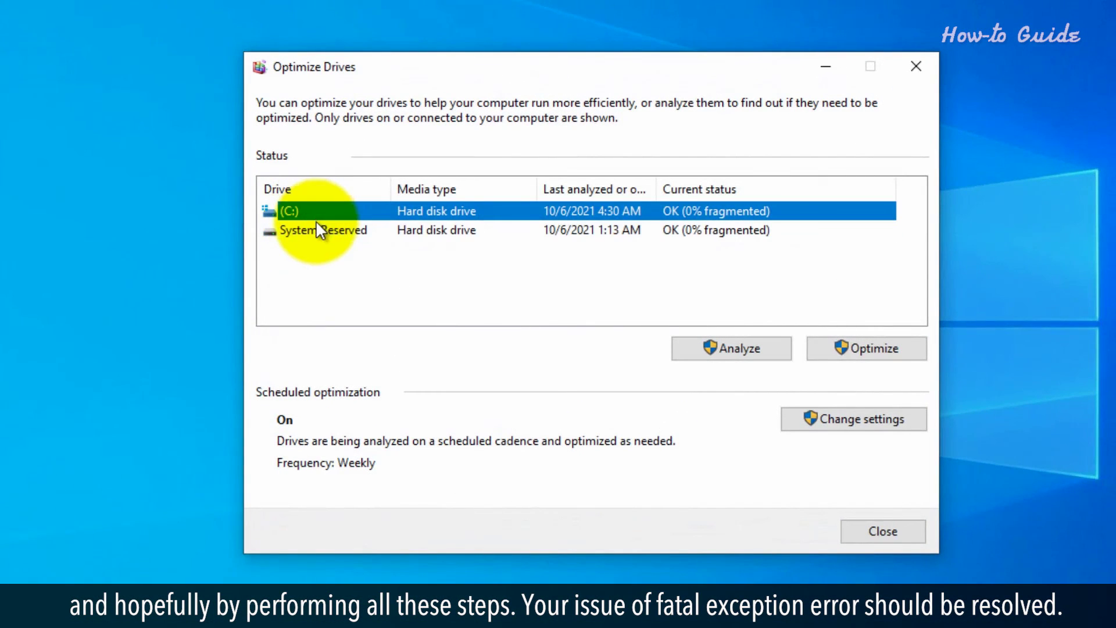
click(870, 348)
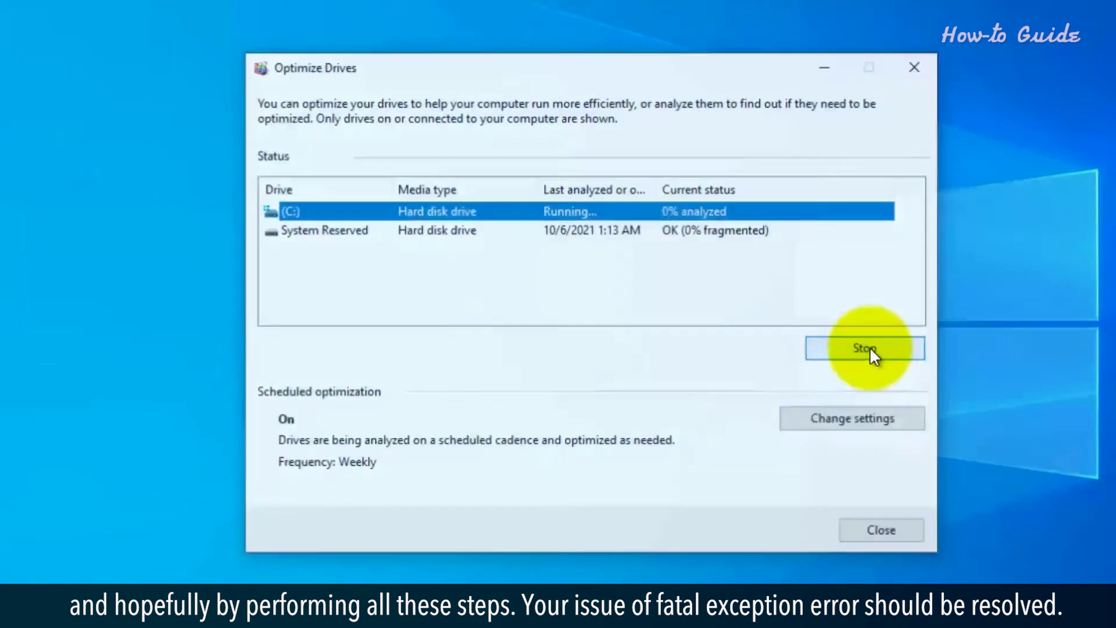